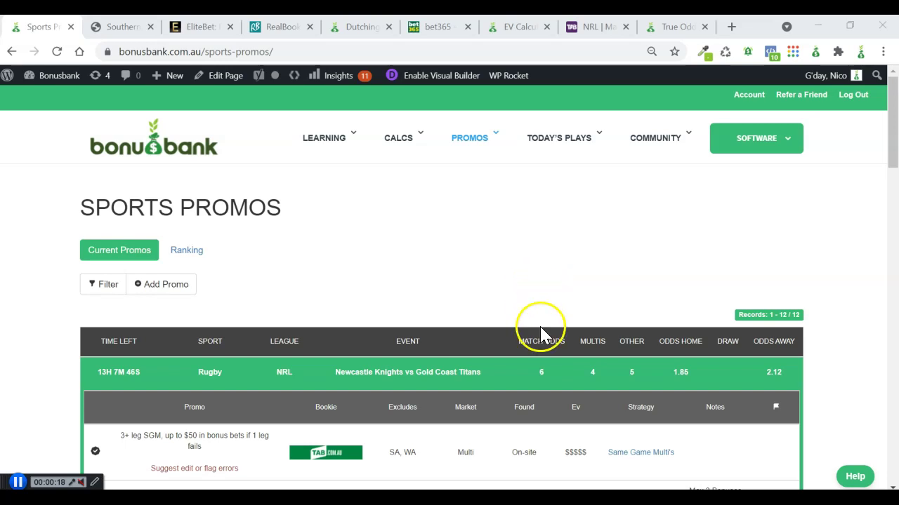
Step: Check the Southern Cross and Elitebet NRL odds for Knights v Titans
scroll(541, 336, down, 1)
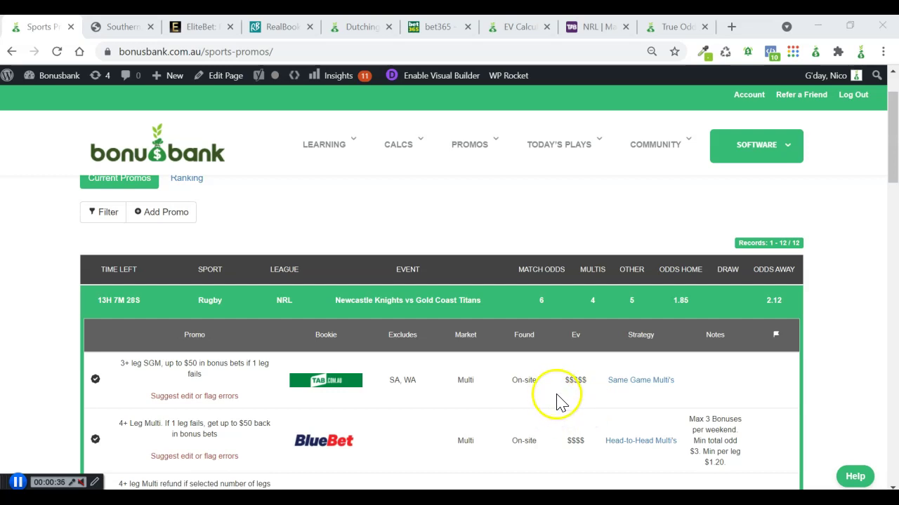
scroll(555, 398, down, 2)
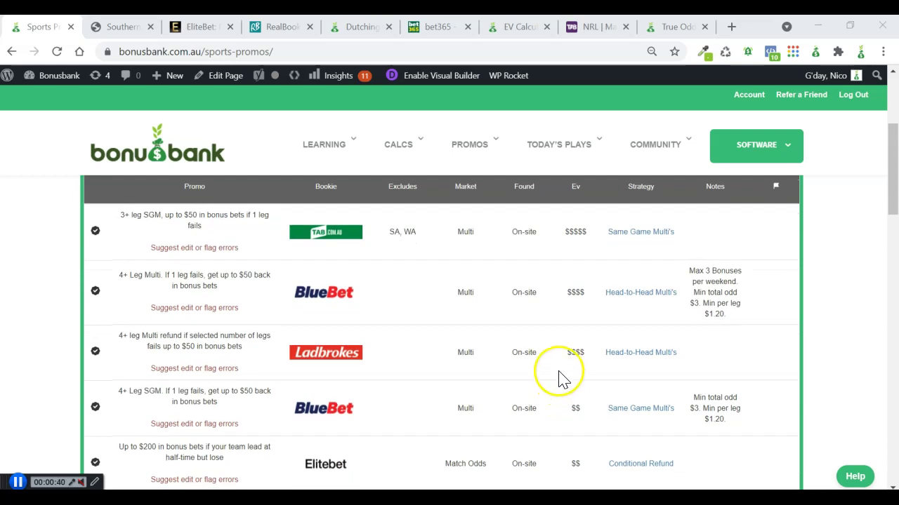
scroll(568, 314, down, 1)
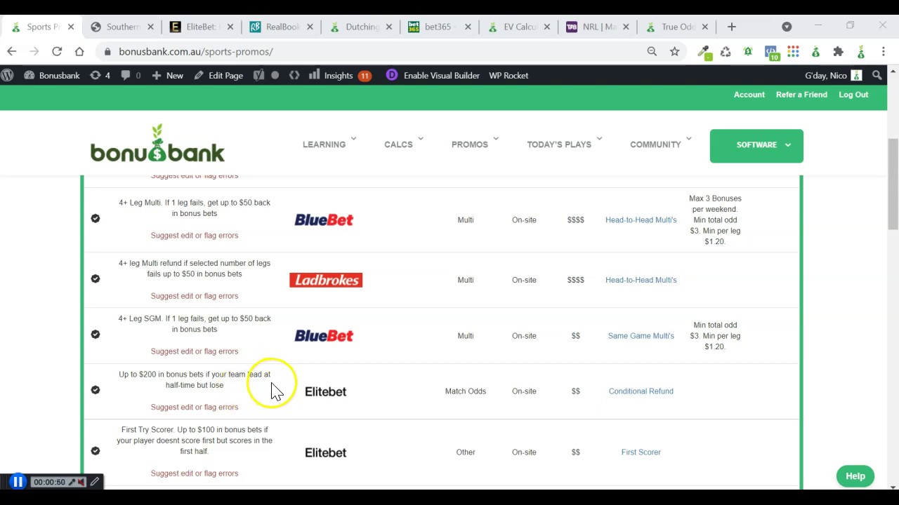
scroll(274, 391, down, 1)
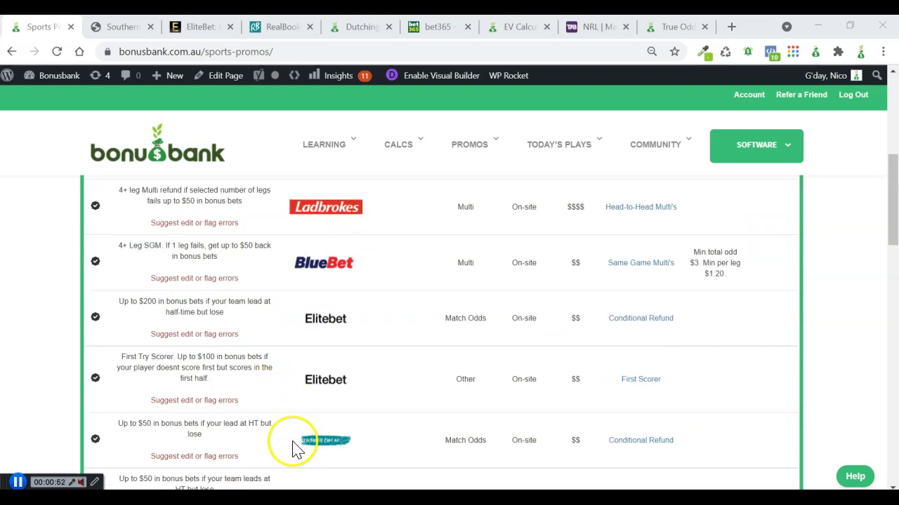
scroll(272, 439, down, 1)
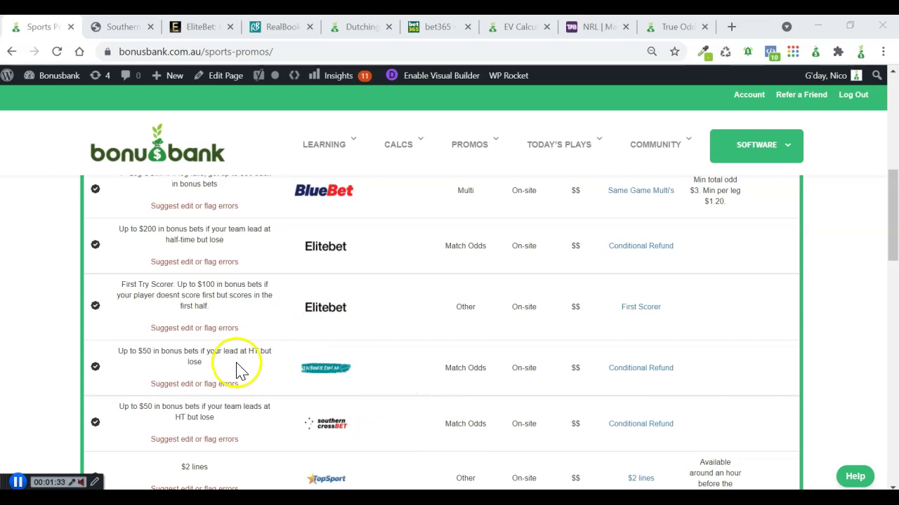
click(120, 27)
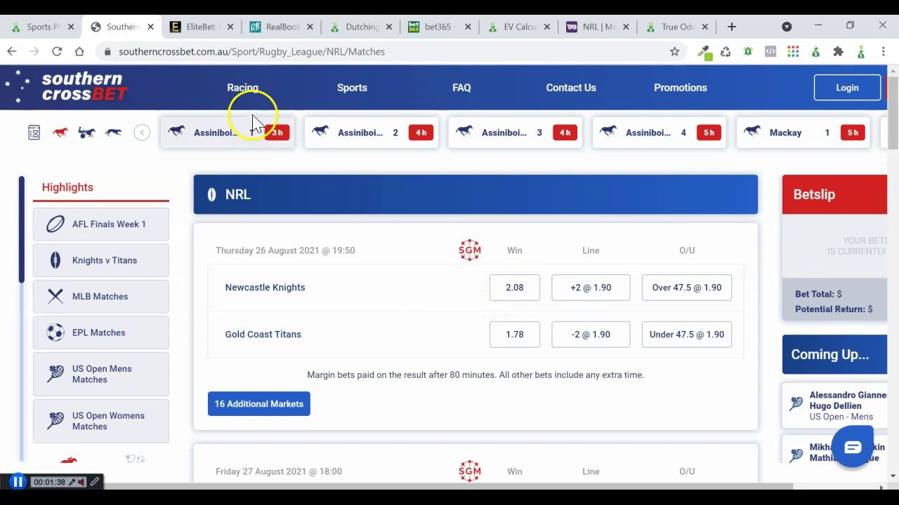
click(196, 26)
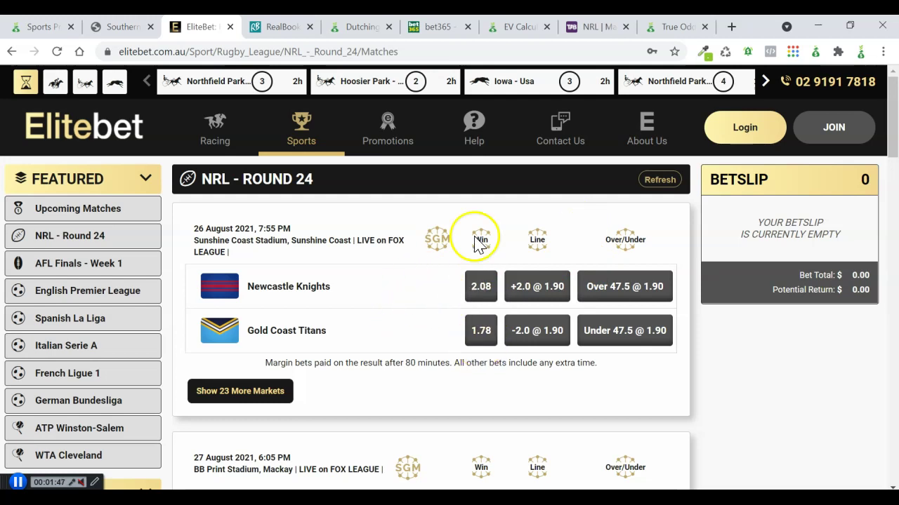
Step: Compare RealBookie's Knights v Titans odds of 1.96/1.85 with Southern Cross's 2.08/1.78
click(270, 28)
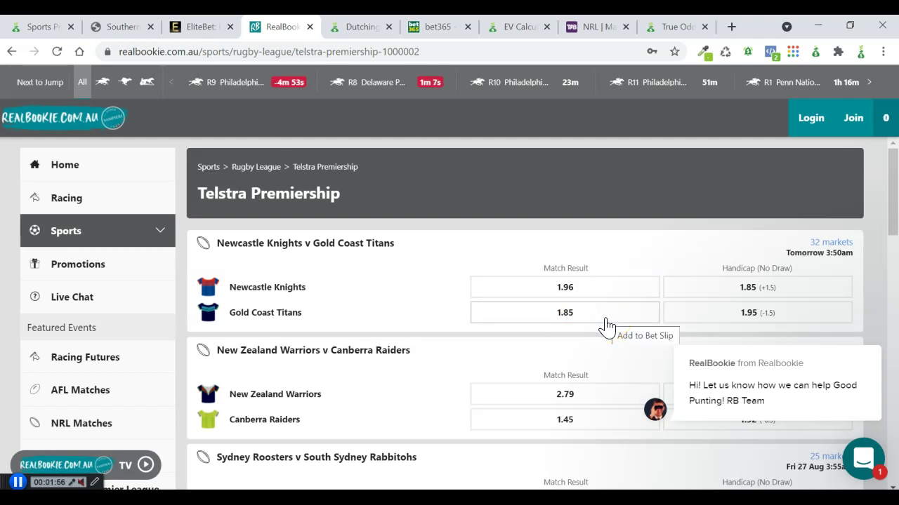
click(121, 27)
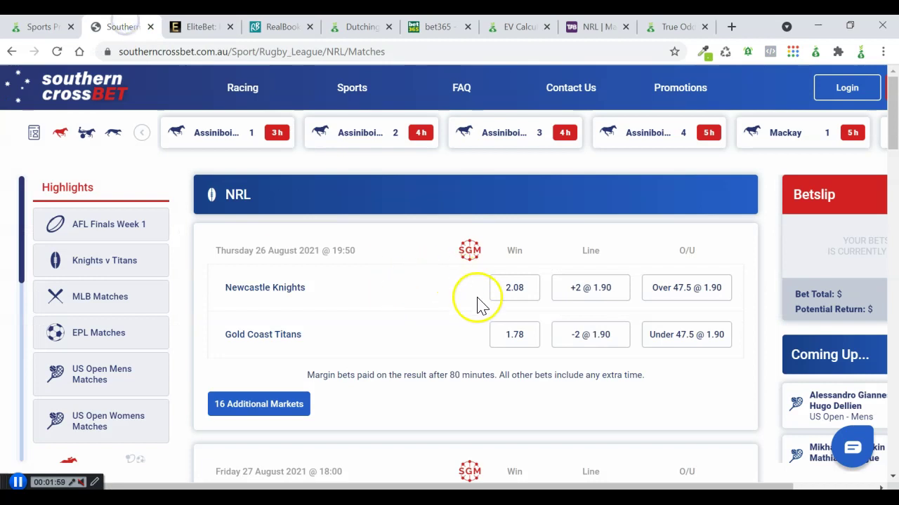
click(297, 47)
click(294, 31)
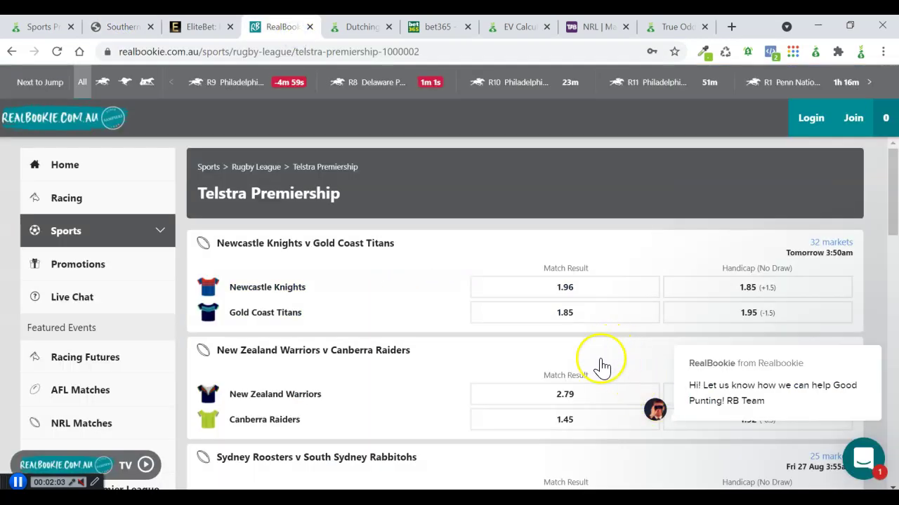
Step: Enter Team A's bet as $50 with SouthernCross at odds 2.08
key(ctrl+Tab)
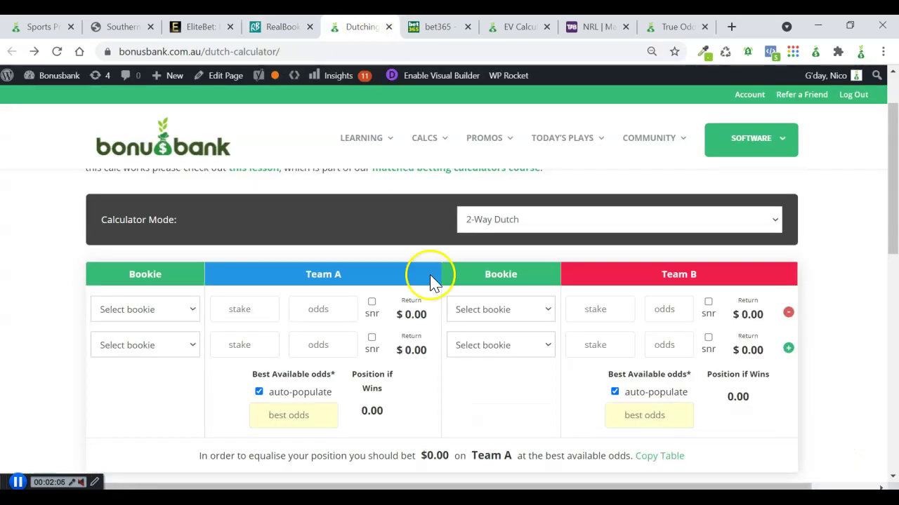
click(181, 310)
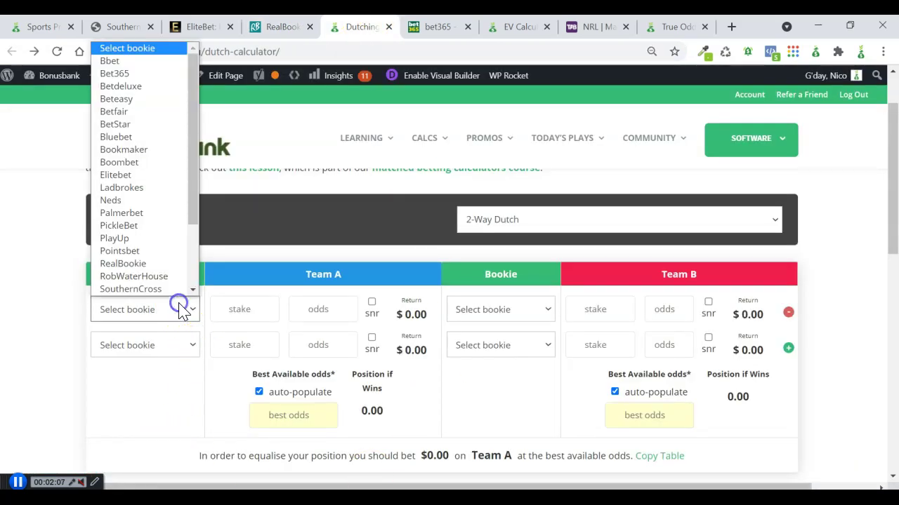
click(164, 277)
click(234, 315)
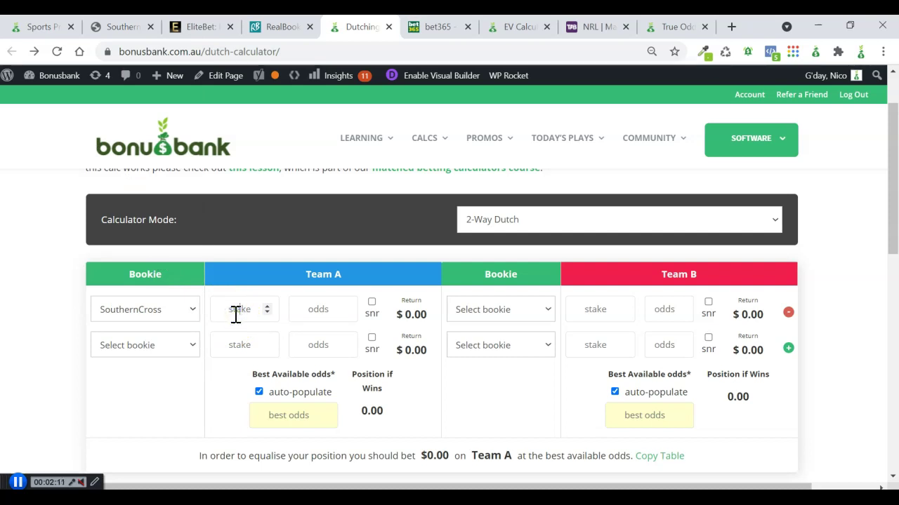
text(50)
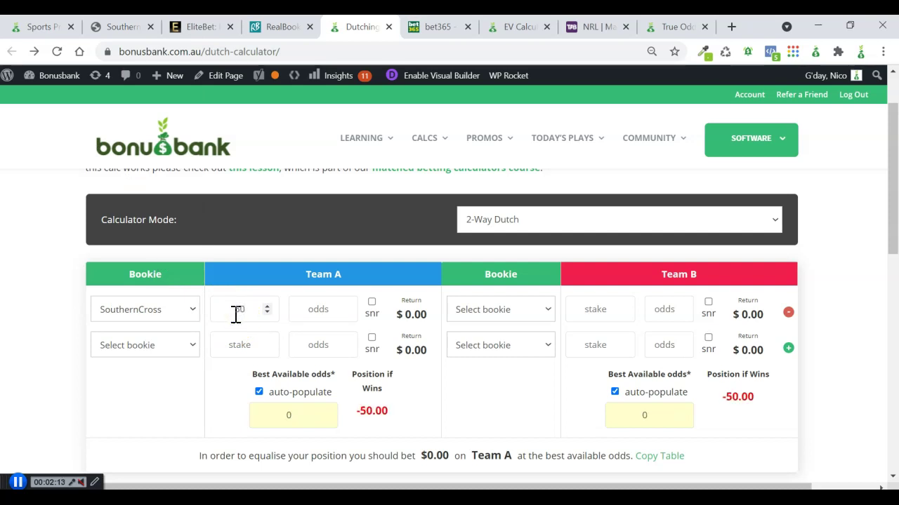
key(Tab)
text(2.)
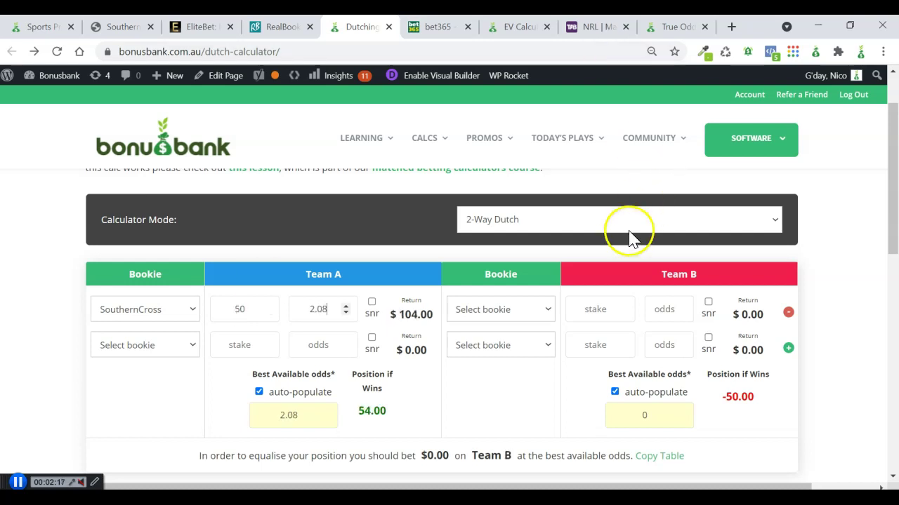
Step: Enter Team B's bet as $50 with RealBookie at odds 1.85
click(488, 309)
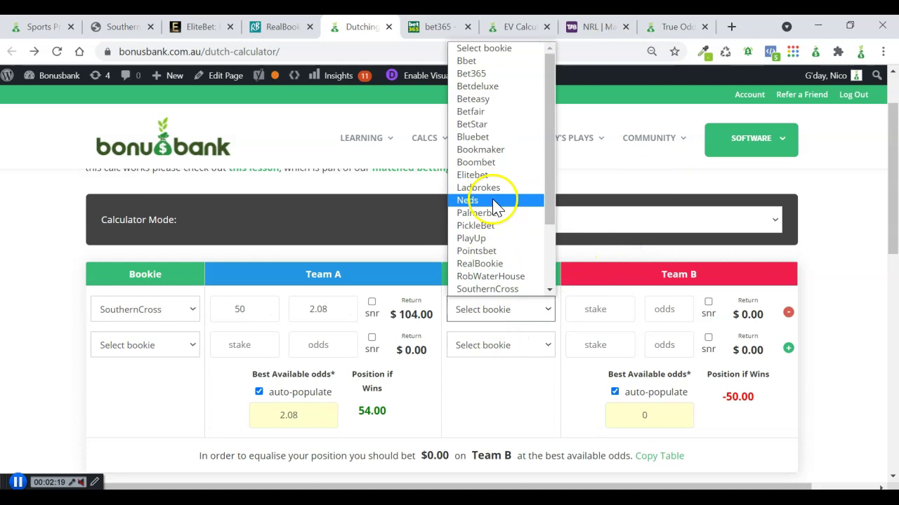
click(504, 264)
click(602, 309)
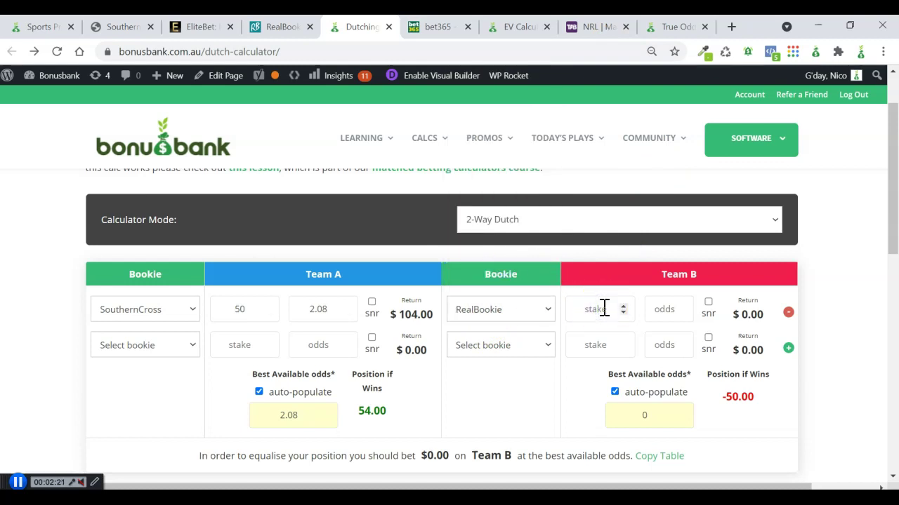
text(50)
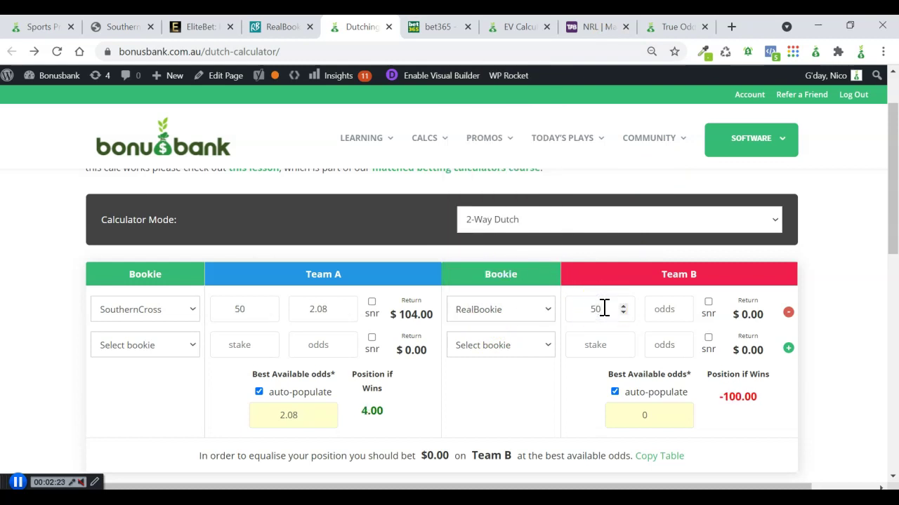
key(Tab)
text(1.85)
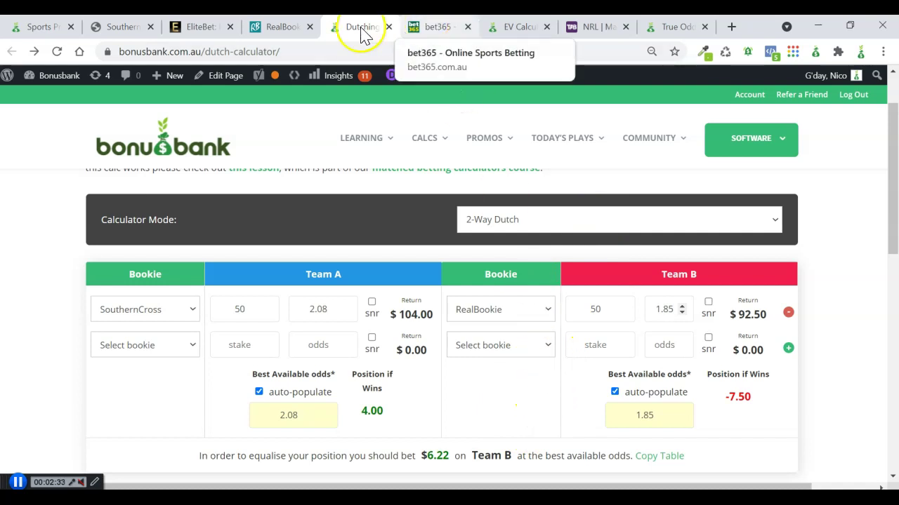
click(38, 26)
scroll(345, 346, down, 4)
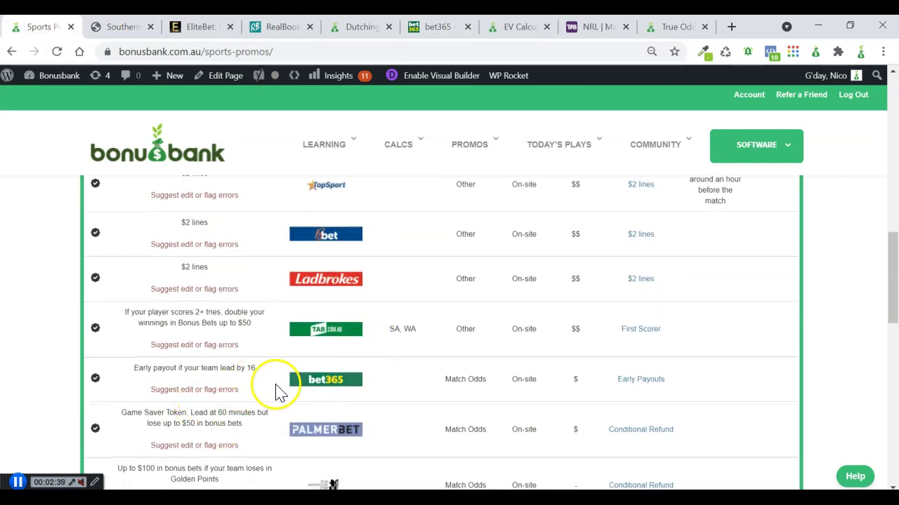
click(431, 28)
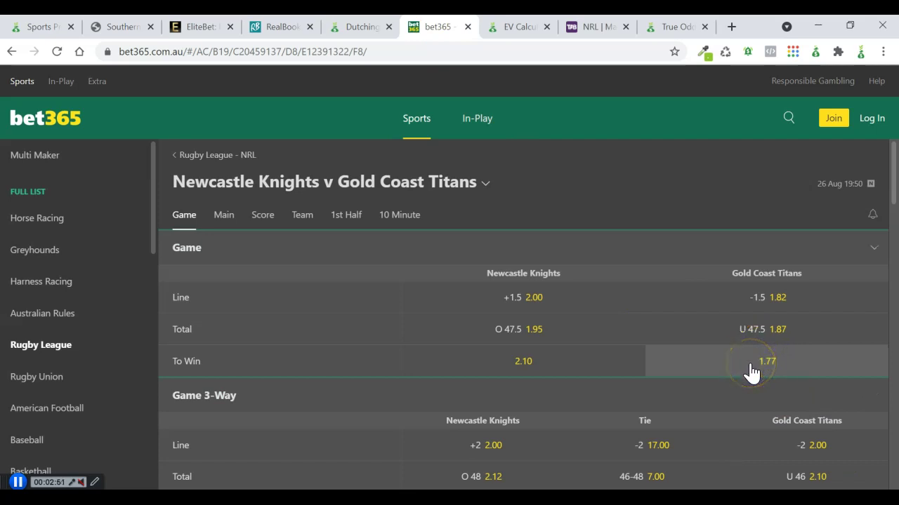
Step: Add a second Team B bet of $5 with Bet365 at odds 1.77
click(362, 27)
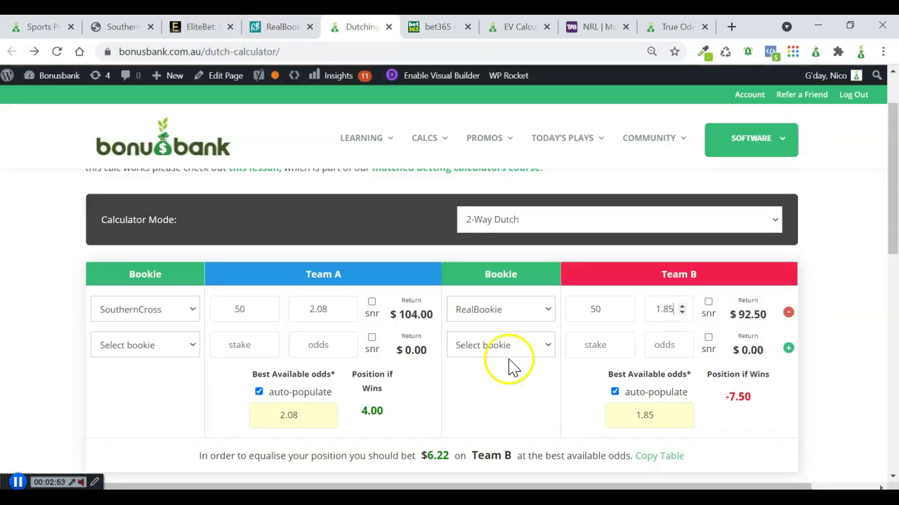
click(537, 347)
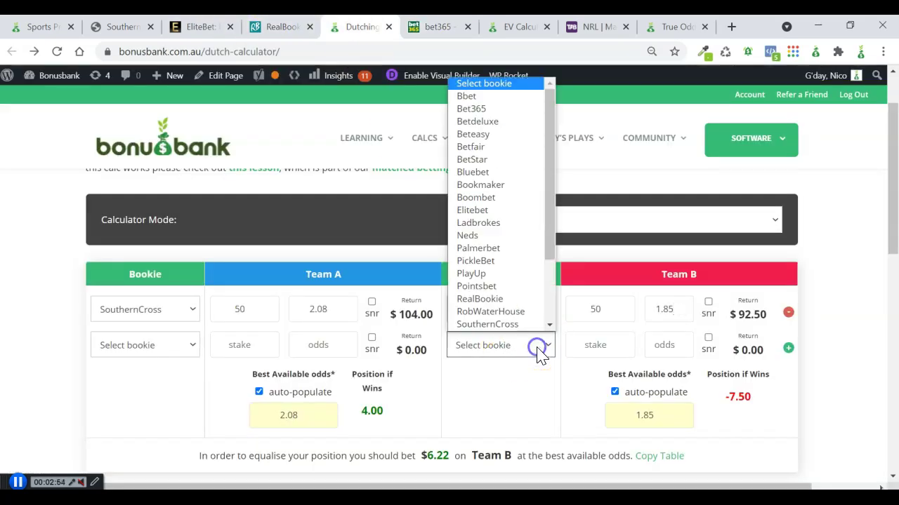
click(516, 112)
click(599, 346)
text(5)
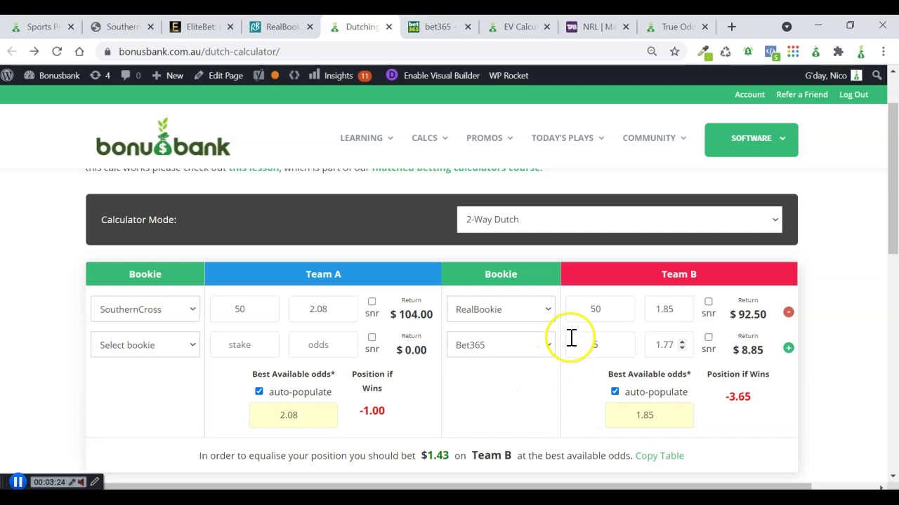
Step: In the dutch EV calculator, fill in the team stakes and Team B odds of 1.85
click(516, 26)
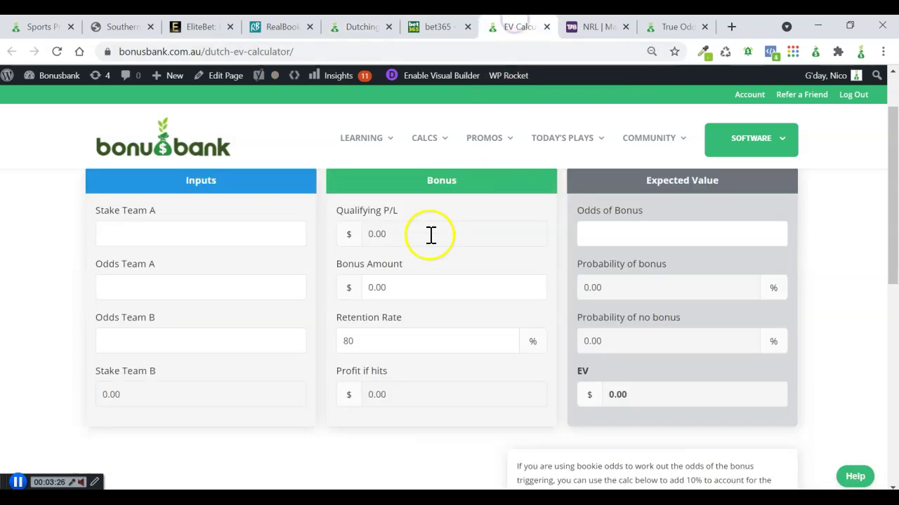
scroll(334, 243, up, 1)
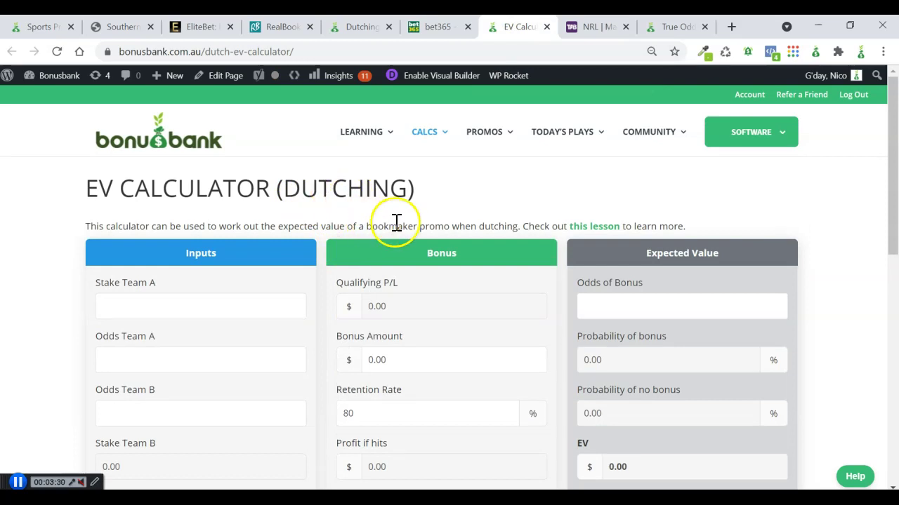
click(149, 308)
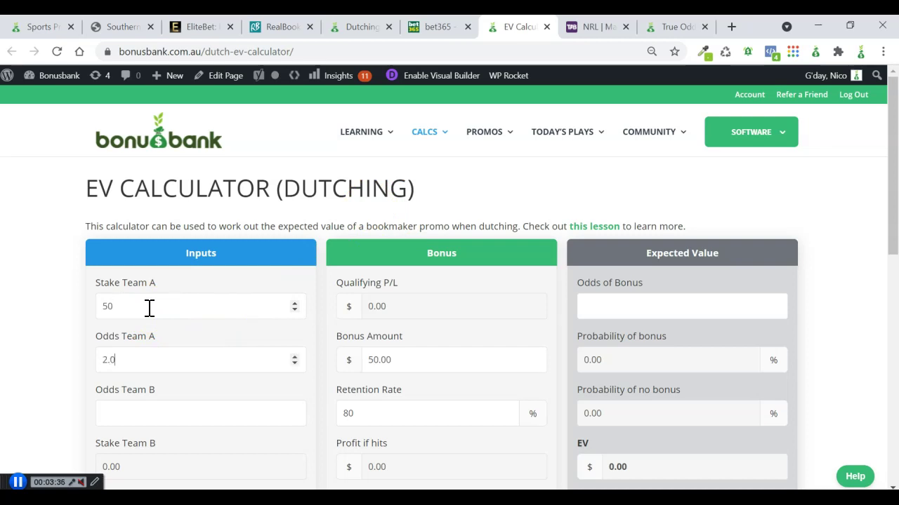
key(Tab)
text(1)
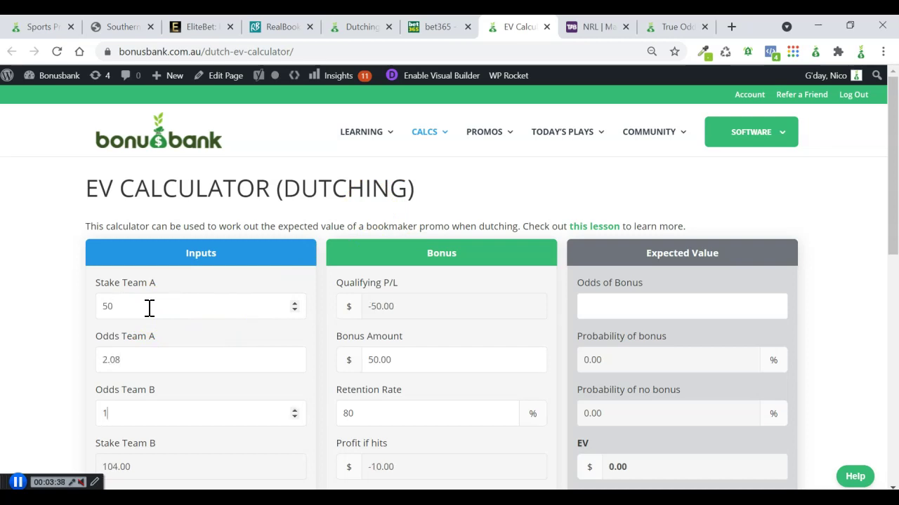
text(.85)
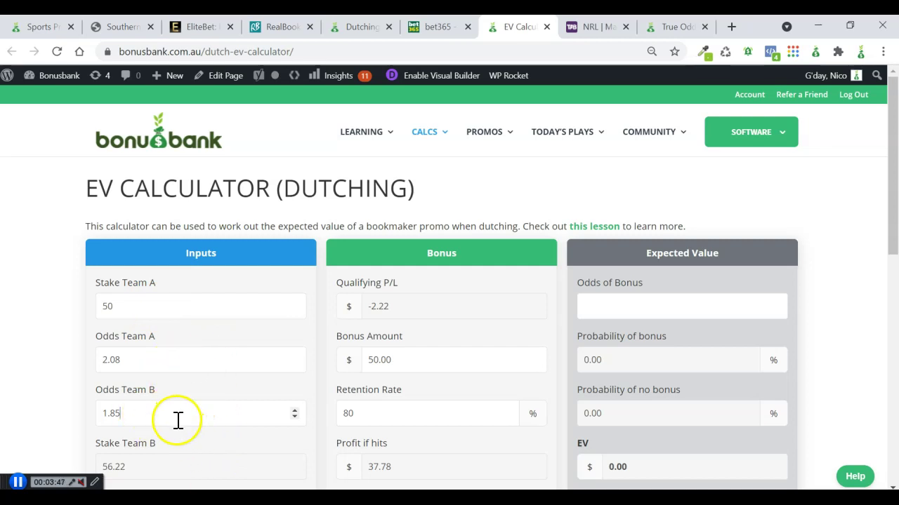
click(215, 409)
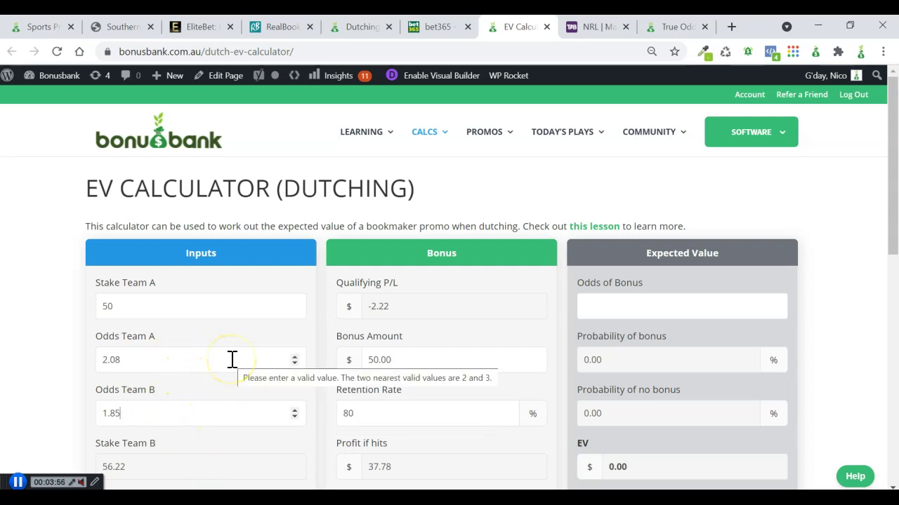
Step: Lower the retention rate from 80 to 70%
scroll(230, 357, down, 1)
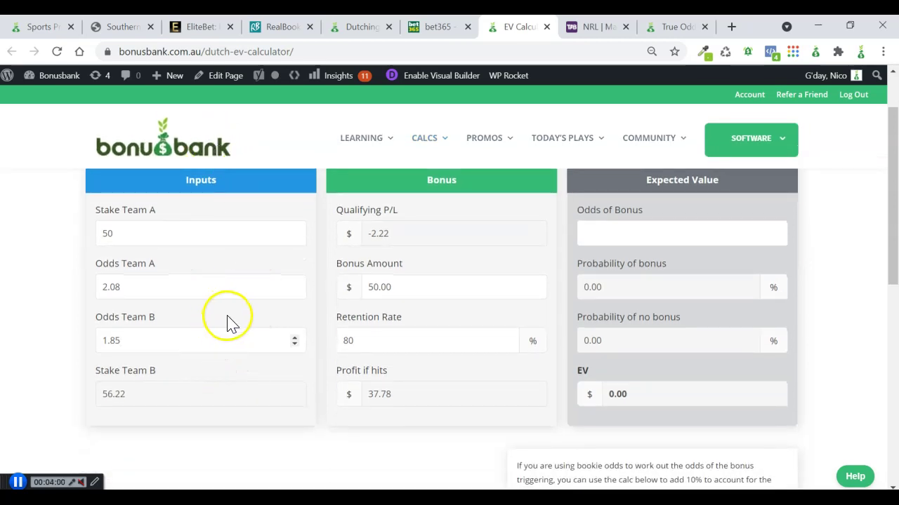
drag(374, 342, 333, 353)
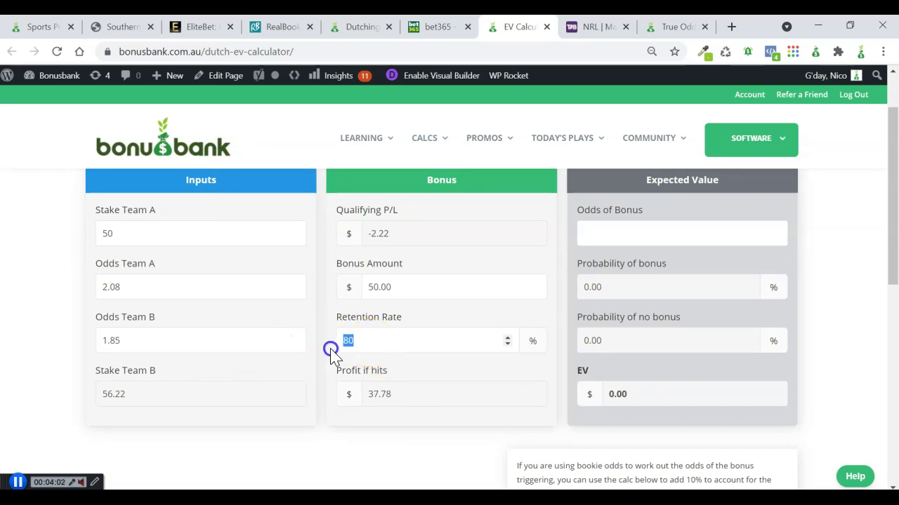
text(70)
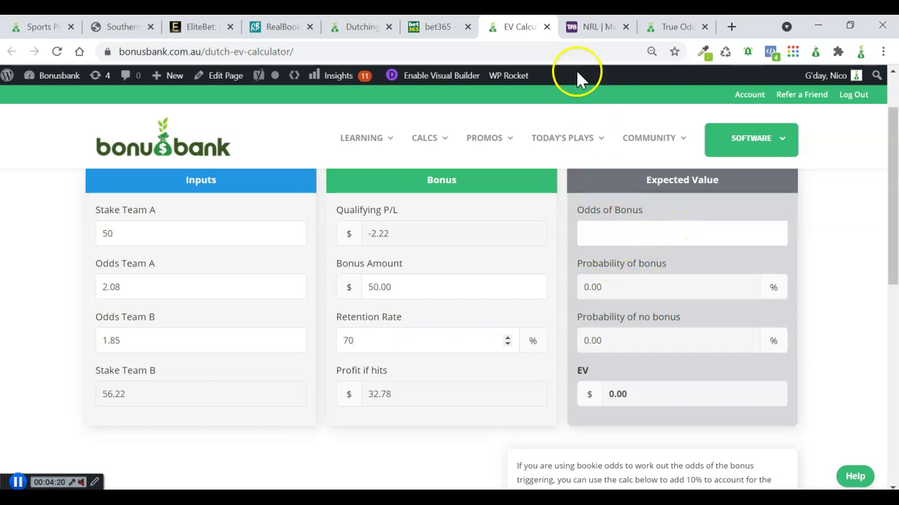
Step: Pick TABtouch's Half Time/Full Time prices: Newcastle–Gold Coast 8.00 and Gold Coast–Newcastle 8.50
click(587, 32)
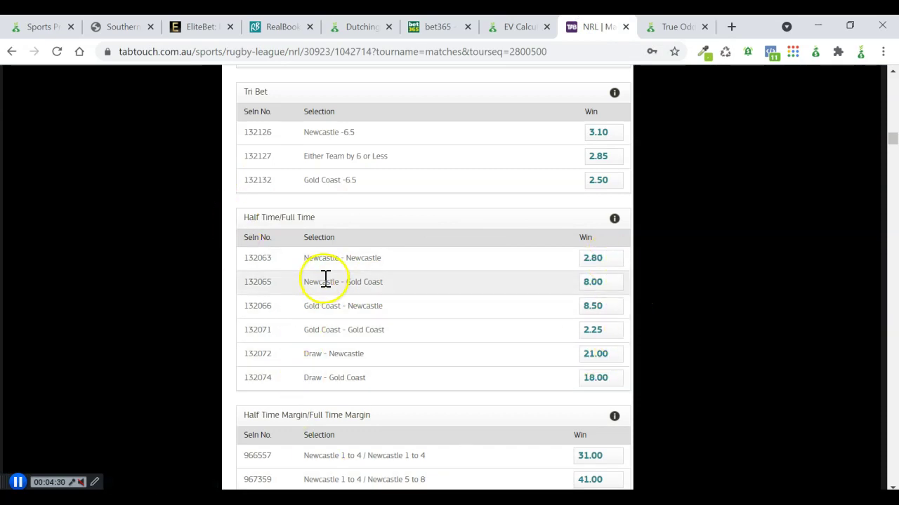
click(601, 287)
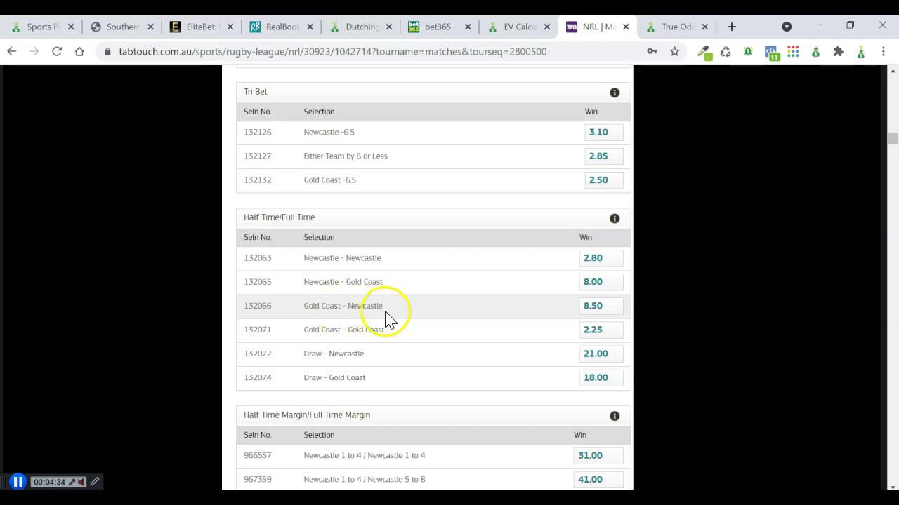
click(601, 309)
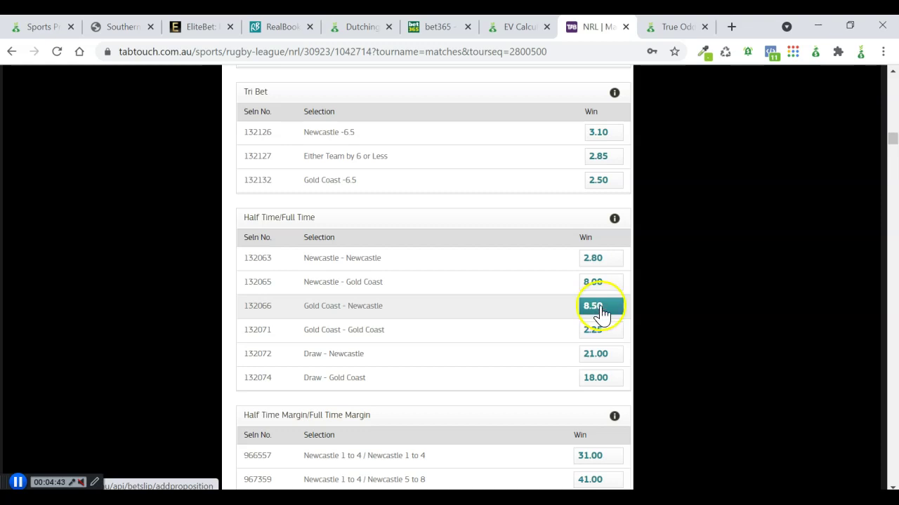
Step: Cross-check the six Half Time/Full Time prices against their true odds, including 9.18 and 9.76
click(674, 26)
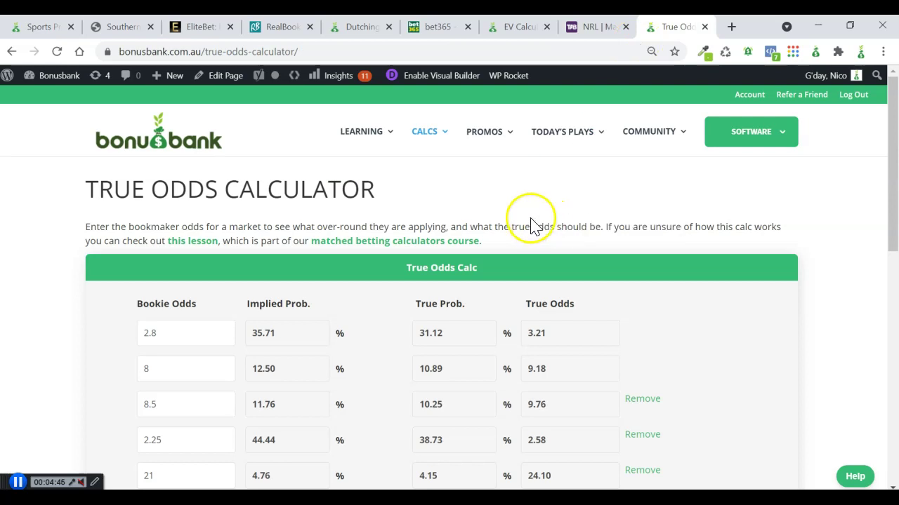
scroll(444, 260, down, 1)
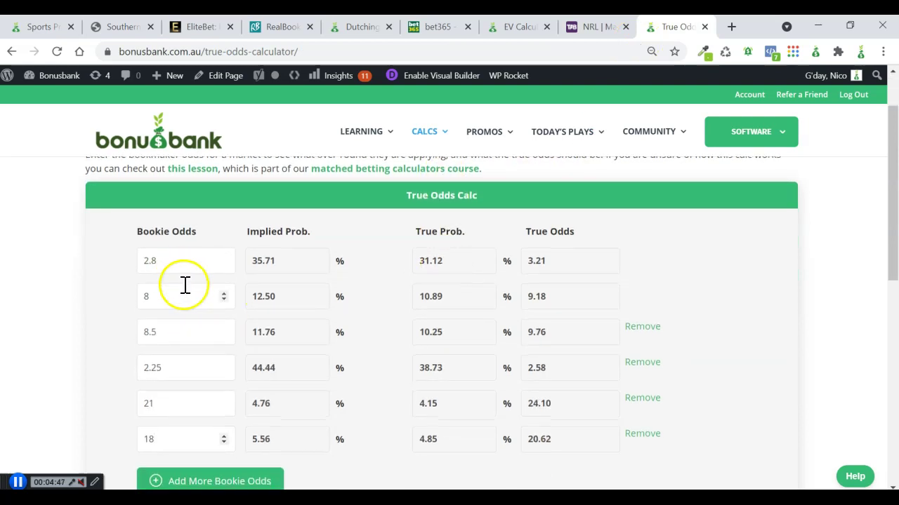
click(605, 25)
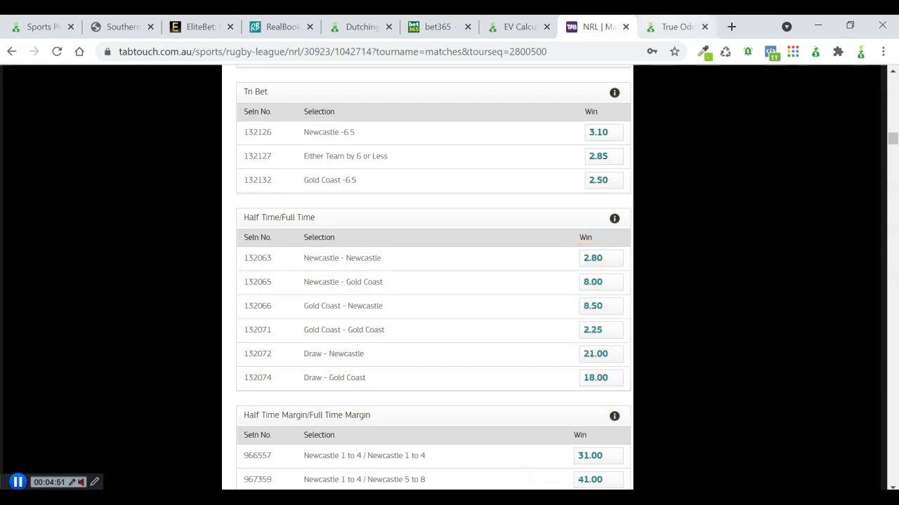
click(673, 27)
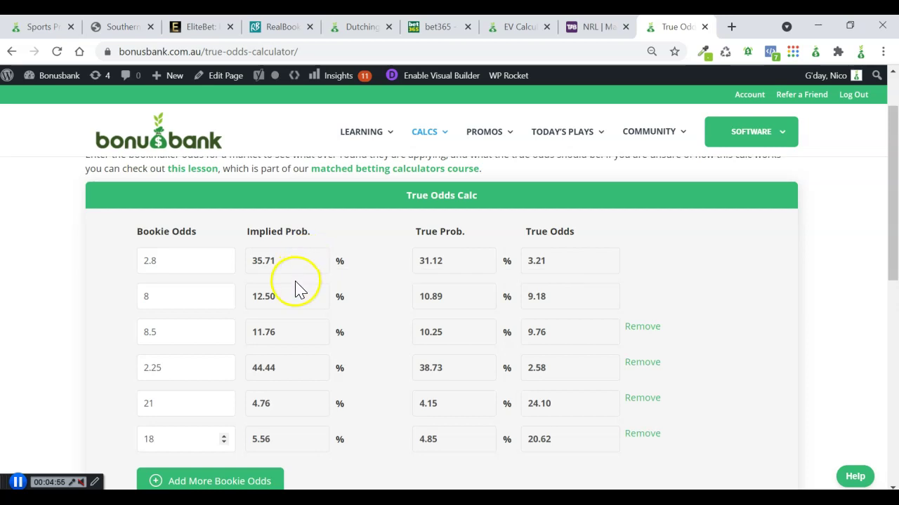
scroll(295, 284, down, 2)
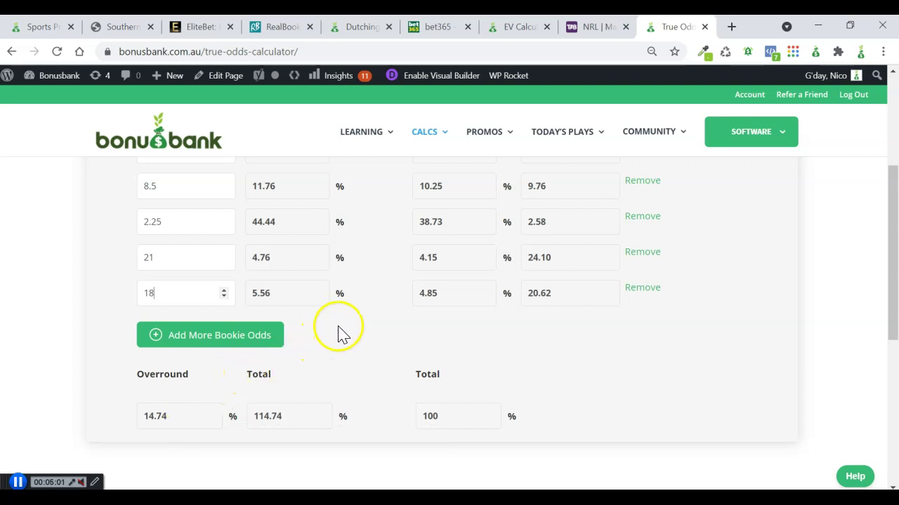
scroll(337, 331, up, 1)
scroll(342, 327, up, 1)
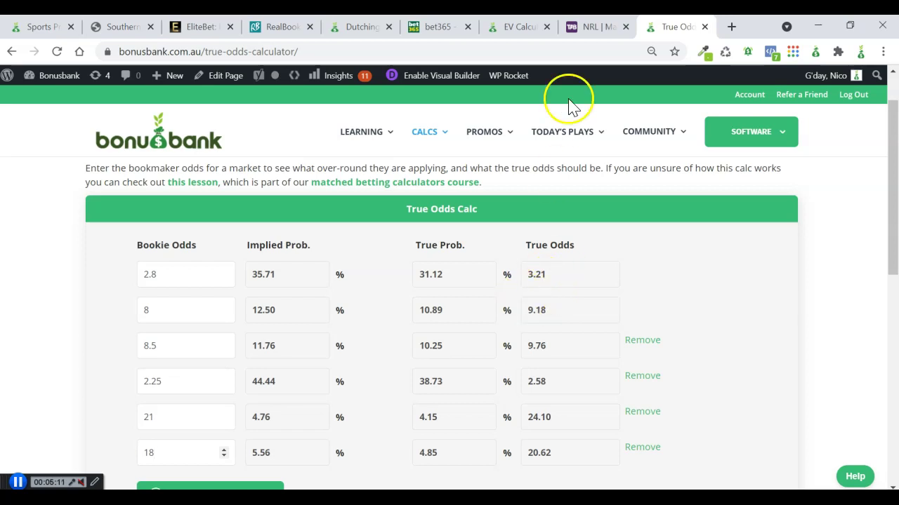
click(577, 26)
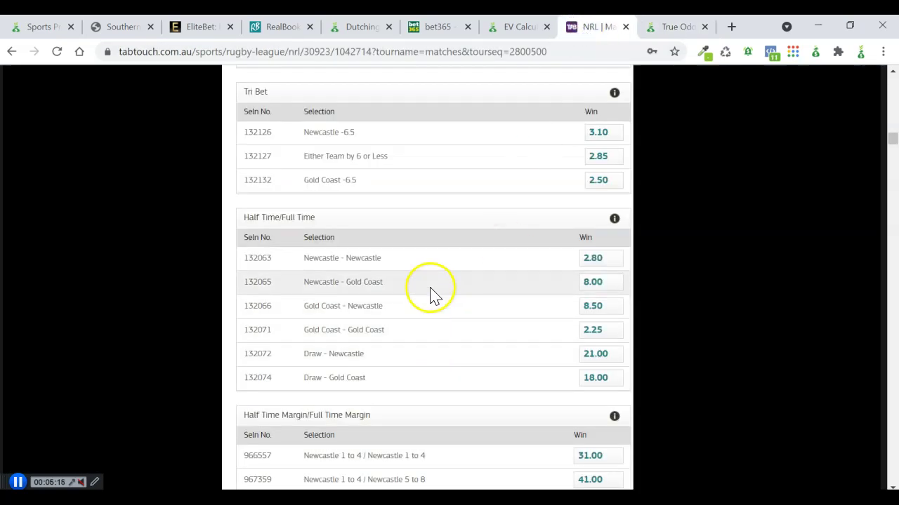
click(658, 26)
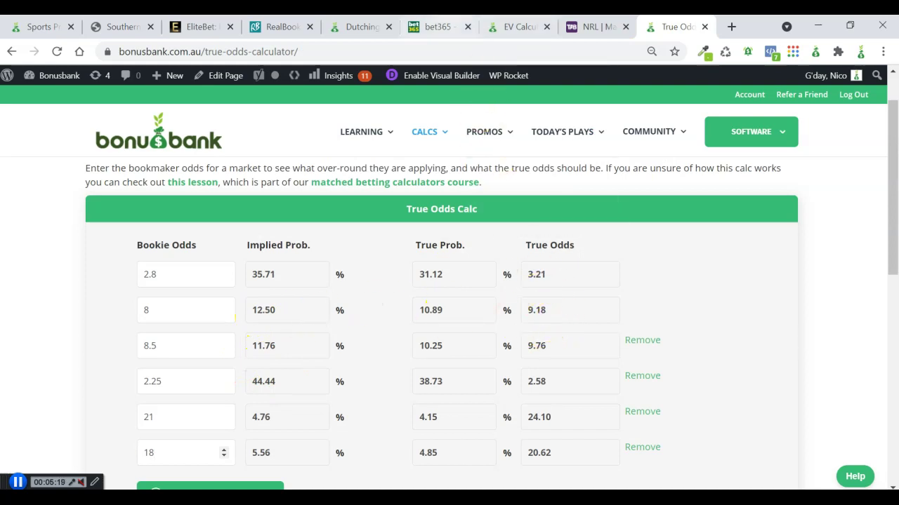
Step: Set the Odds of Bonus to 9.18 in the dutch EV calculator
click(497, 27)
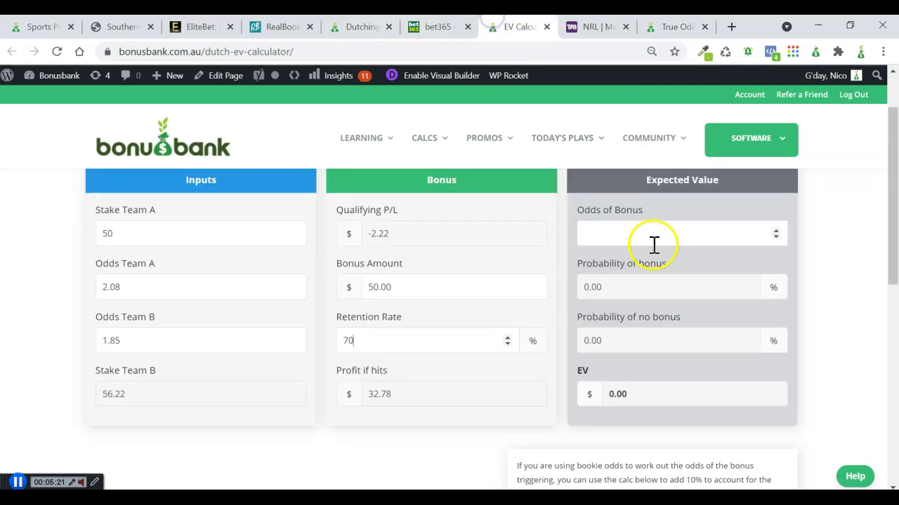
click(644, 233)
text(9.18)
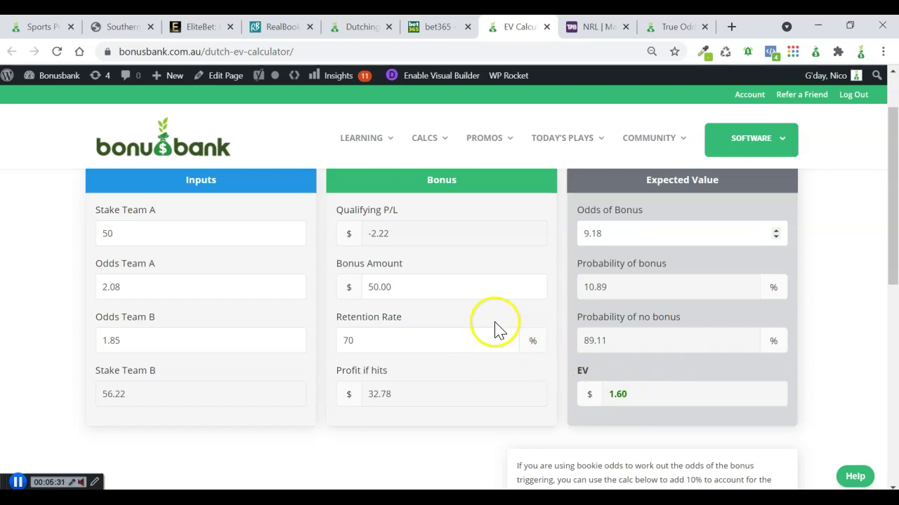
Step: Swap the team odds to Team A 1.85 and Team B 2.08, giving EV $1.84
drag(150, 286, 84, 296)
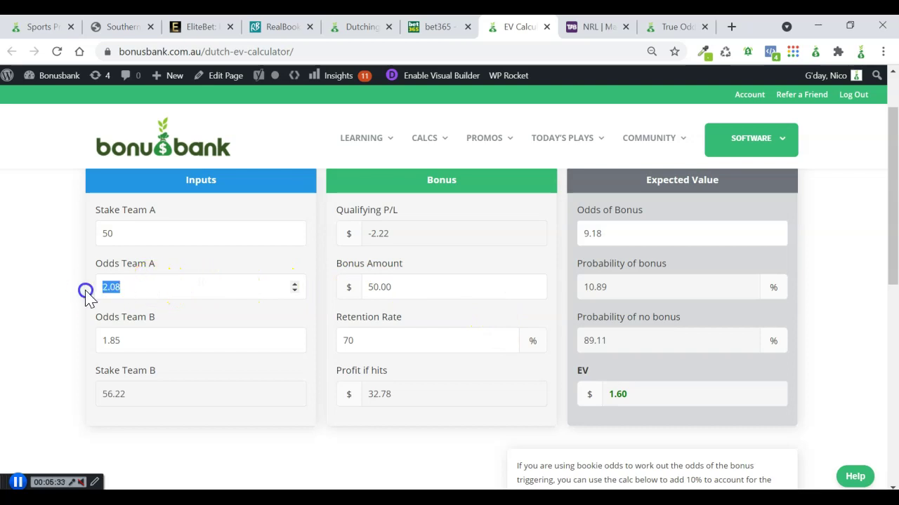
text(1.)
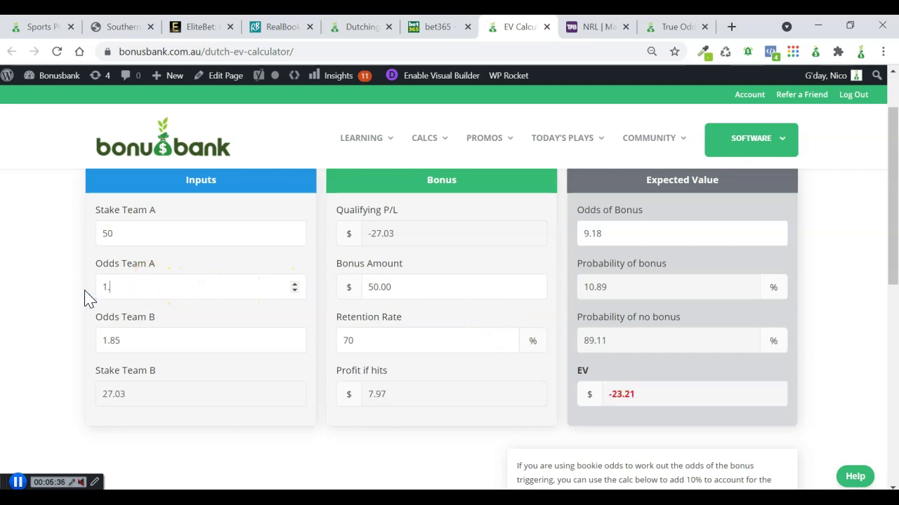
text(85)
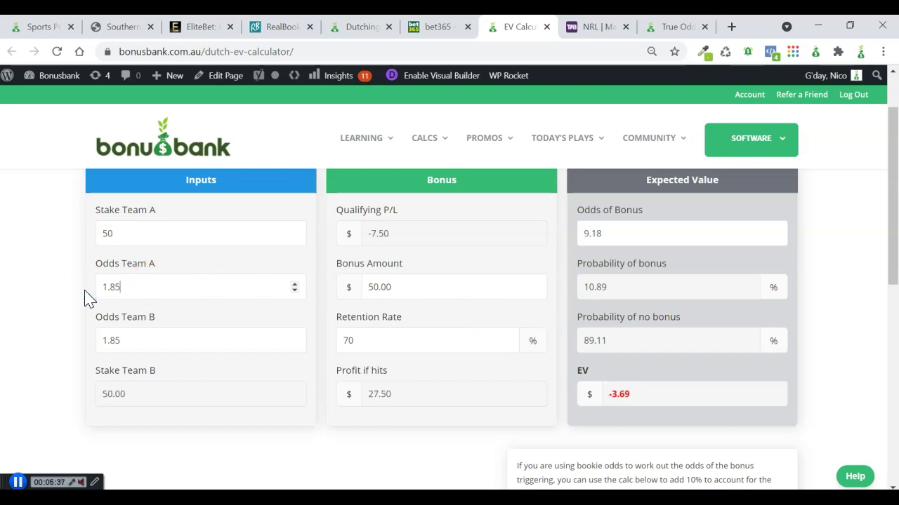
drag(136, 342, 78, 345)
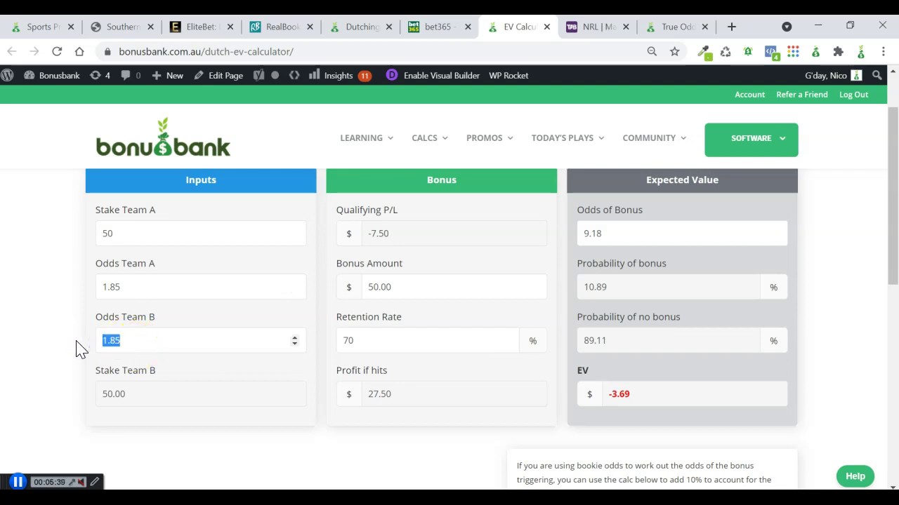
text(2.08)
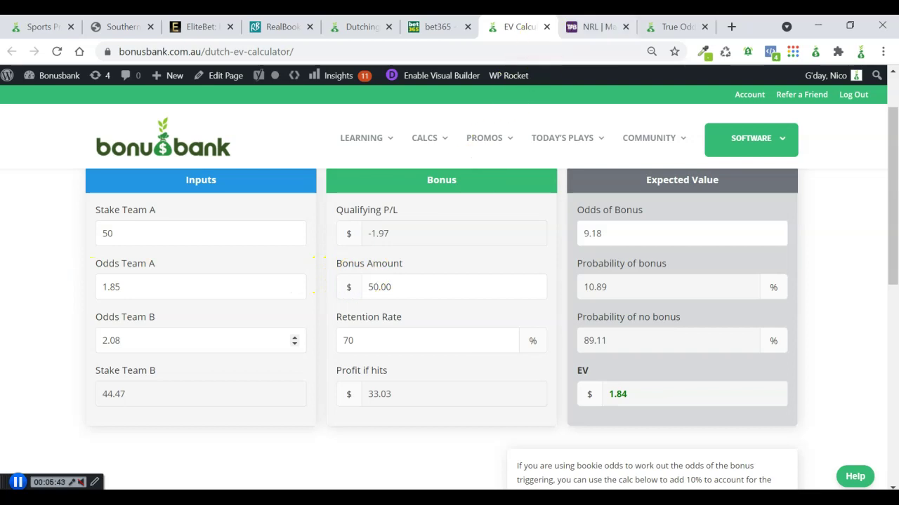
click(589, 26)
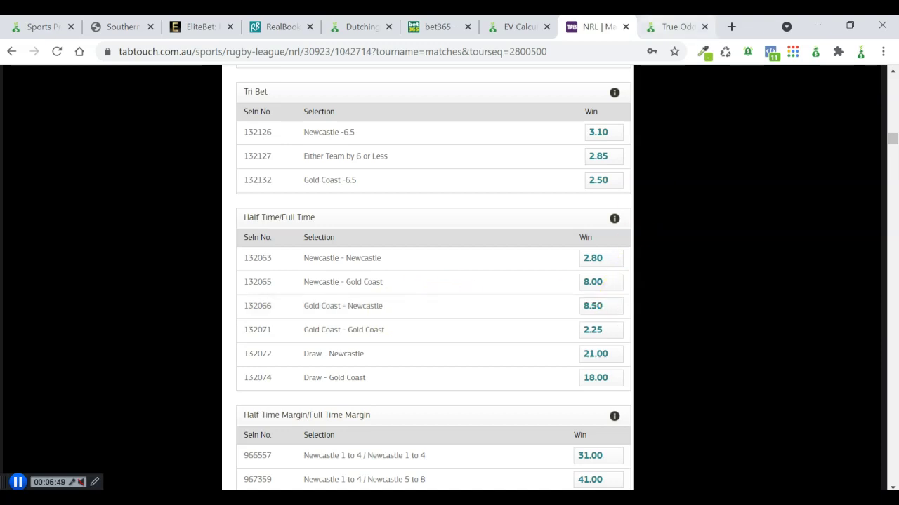
Step: Replace the 9.18 Odds of Bonus with 9.76, giving 10.25% bonus probability and EV $1.61
click(676, 27)
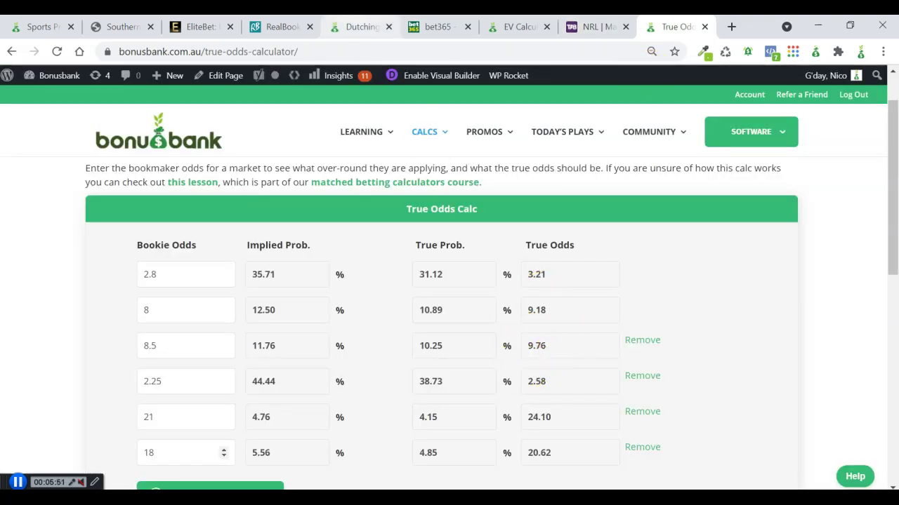
click(520, 27)
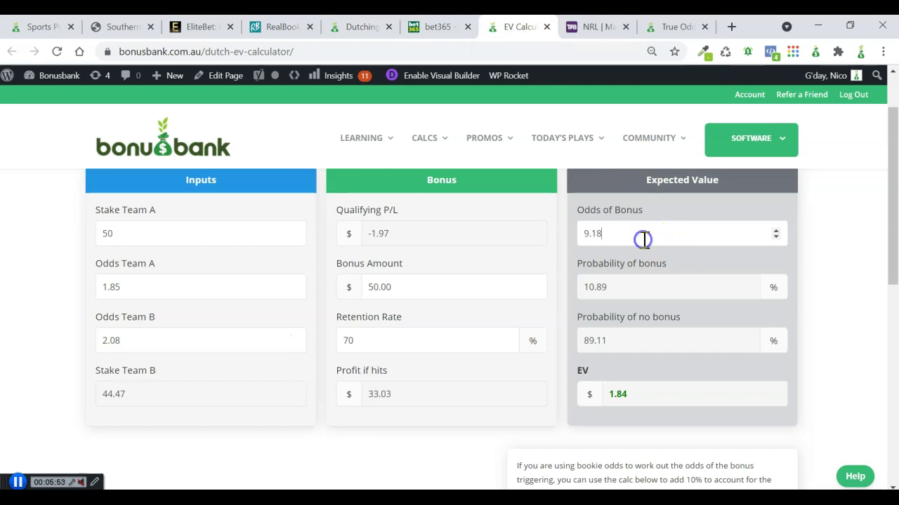
key(BackSpace)
key(BackSpace)
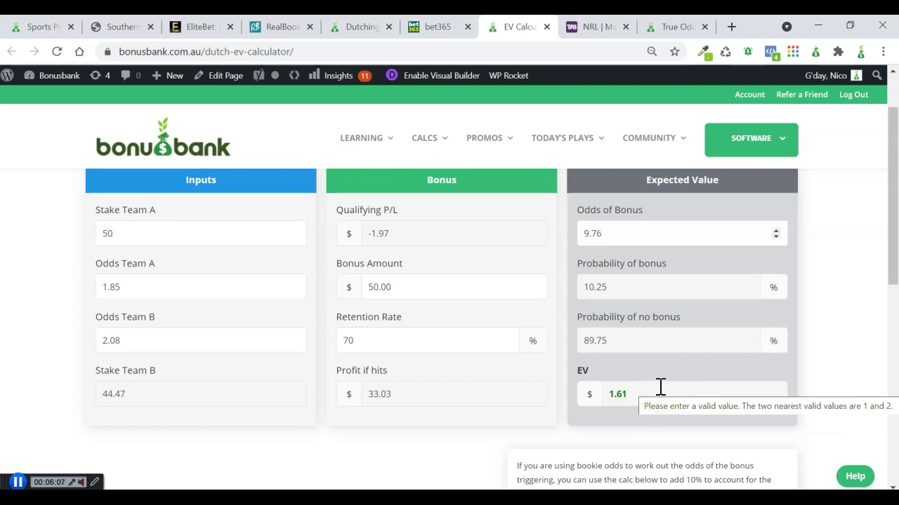
click(652, 381)
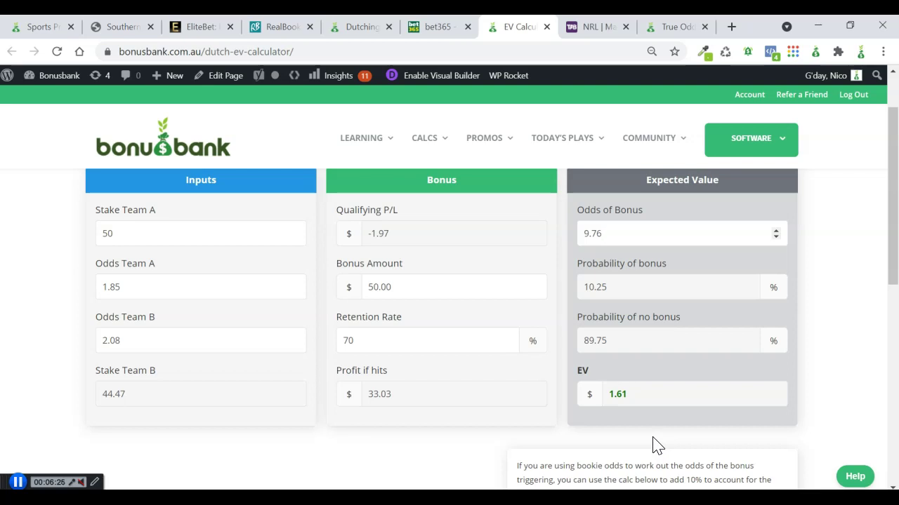
Step: Review the Sports Promos table, then return to the True Odds Calculator showing 8.5 at 9.76
click(676, 391)
click(698, 331)
click(29, 31)
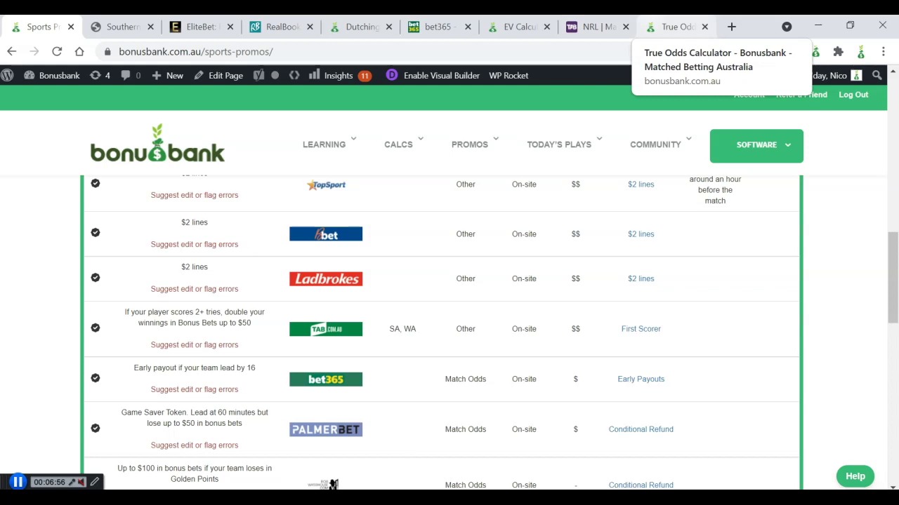
click(670, 28)
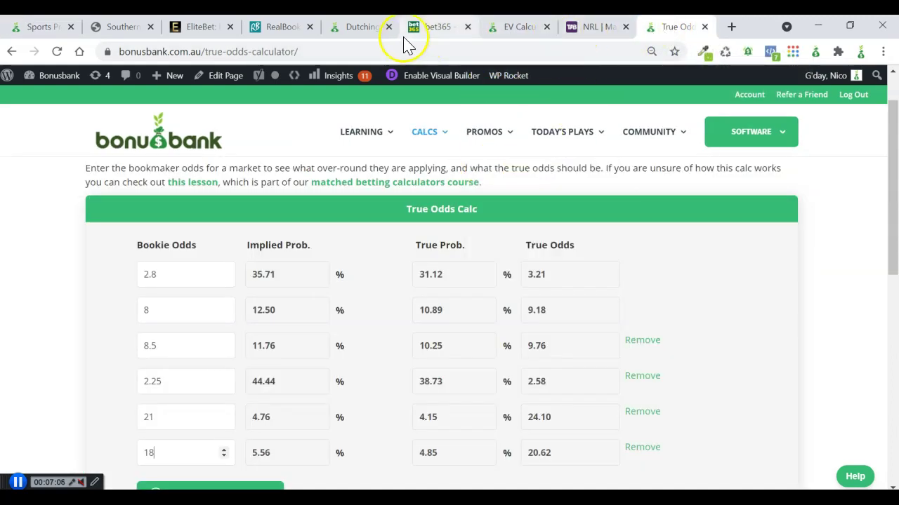
Step: Scroll RealBookie's Telstra Premiership list to the Knights v Titans match at 1.96 and 1.85
click(299, 28)
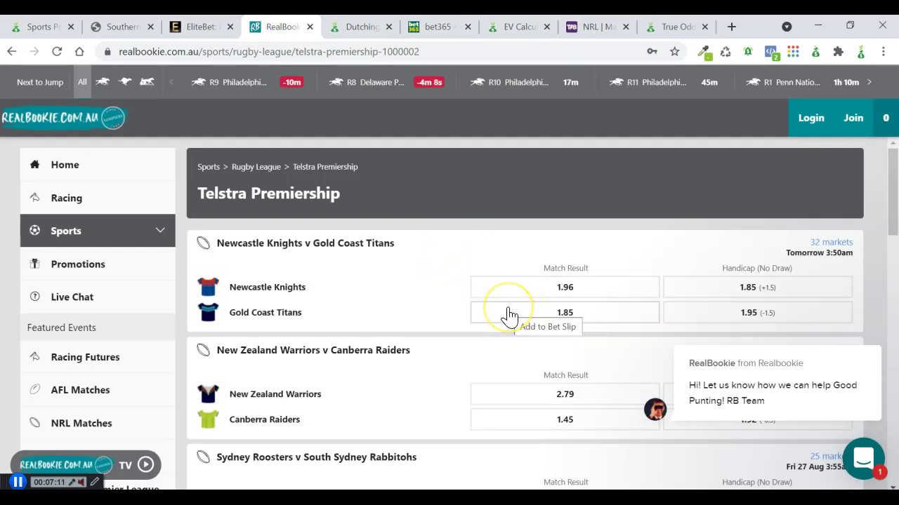
scroll(511, 316, down, 3)
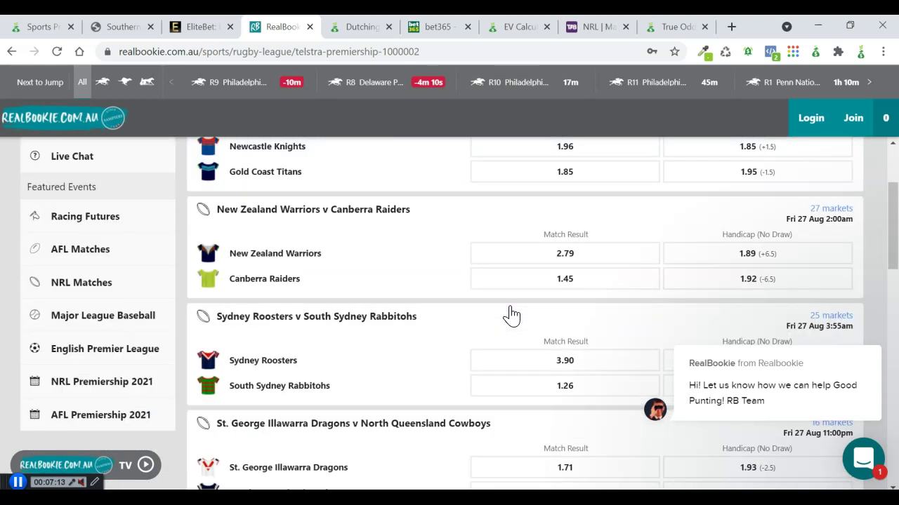
scroll(512, 316, down, 3)
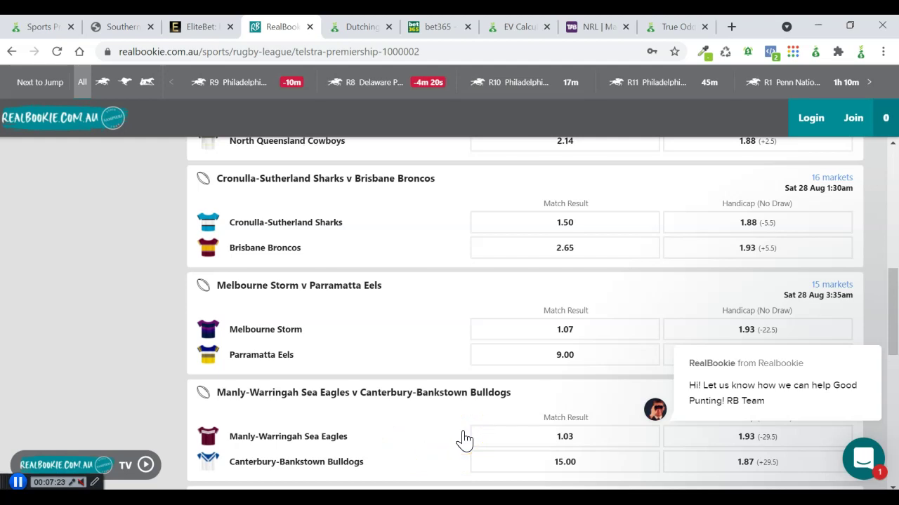
scroll(471, 421, up, 7)
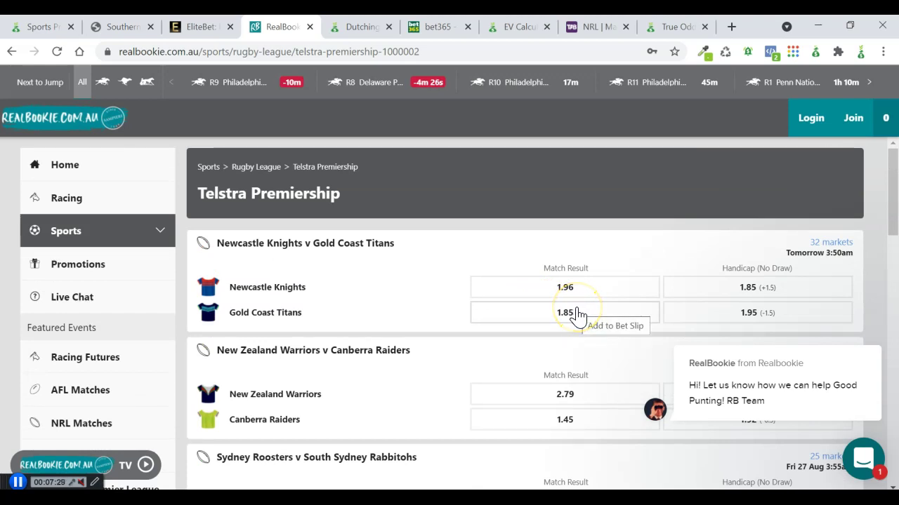
click(619, 301)
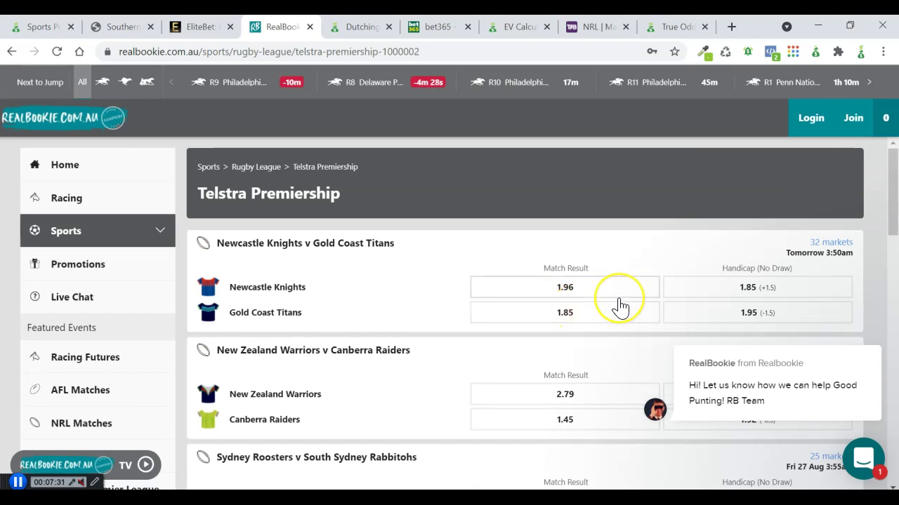